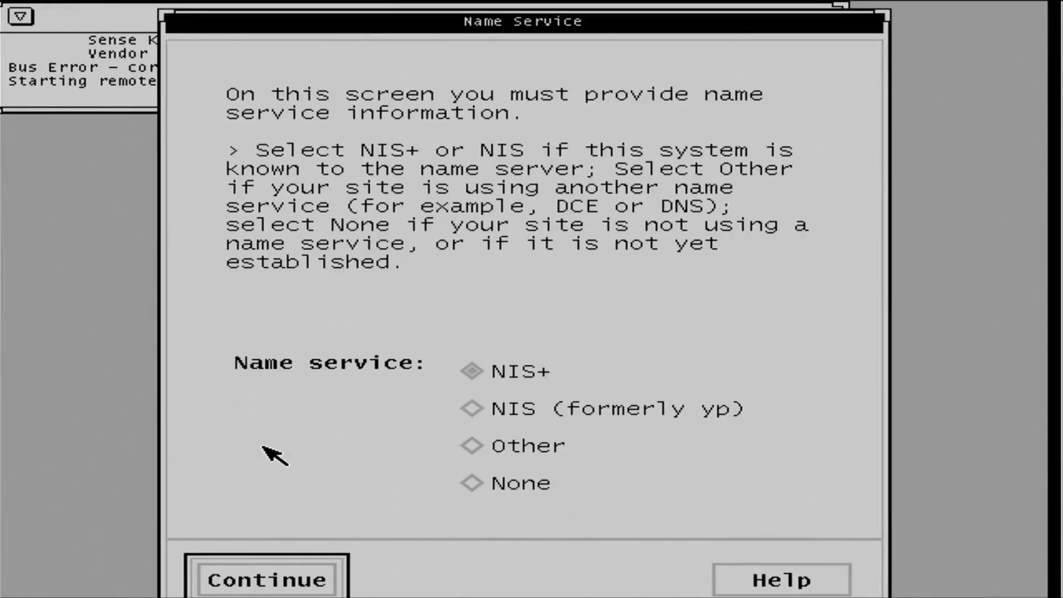
# Set the name service to Other, and confirm the choice after reviewing the install console messages.
pyautogui.click(507, 453)
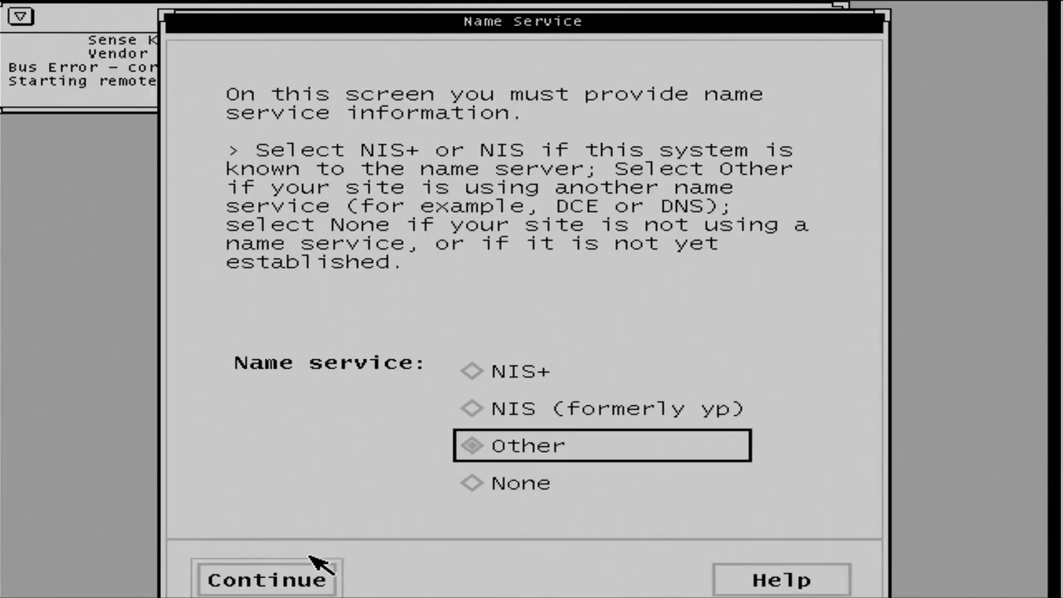
pyautogui.click(288, 586)
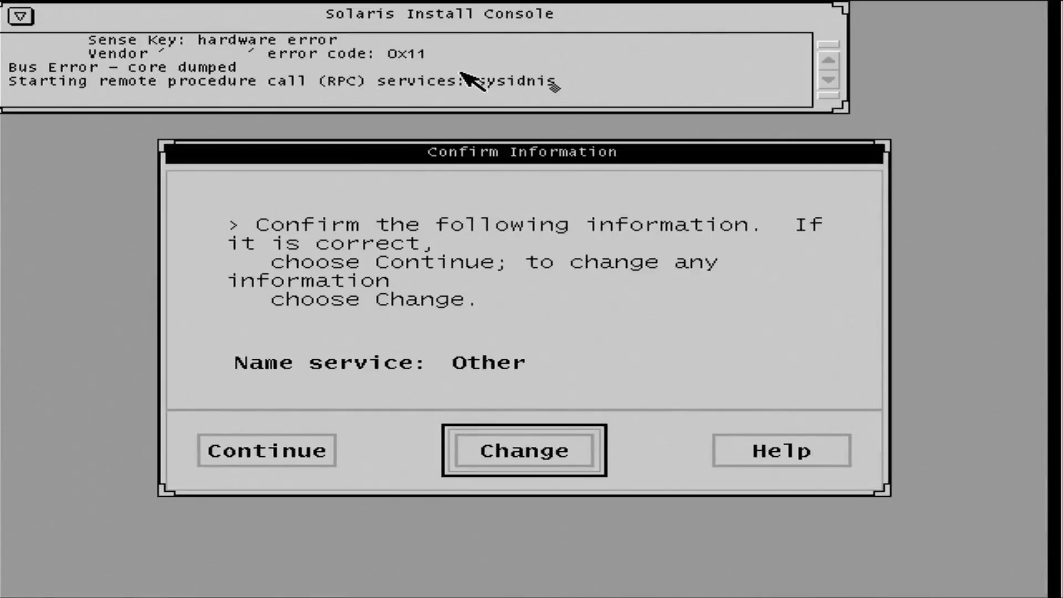
pyautogui.click(828, 59)
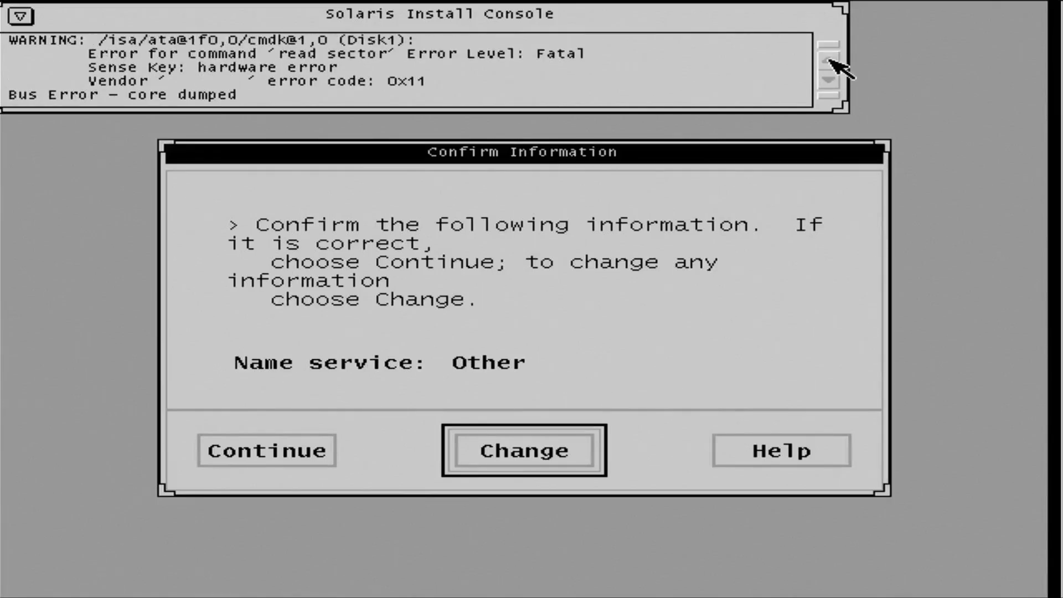
pyautogui.click(828, 59)
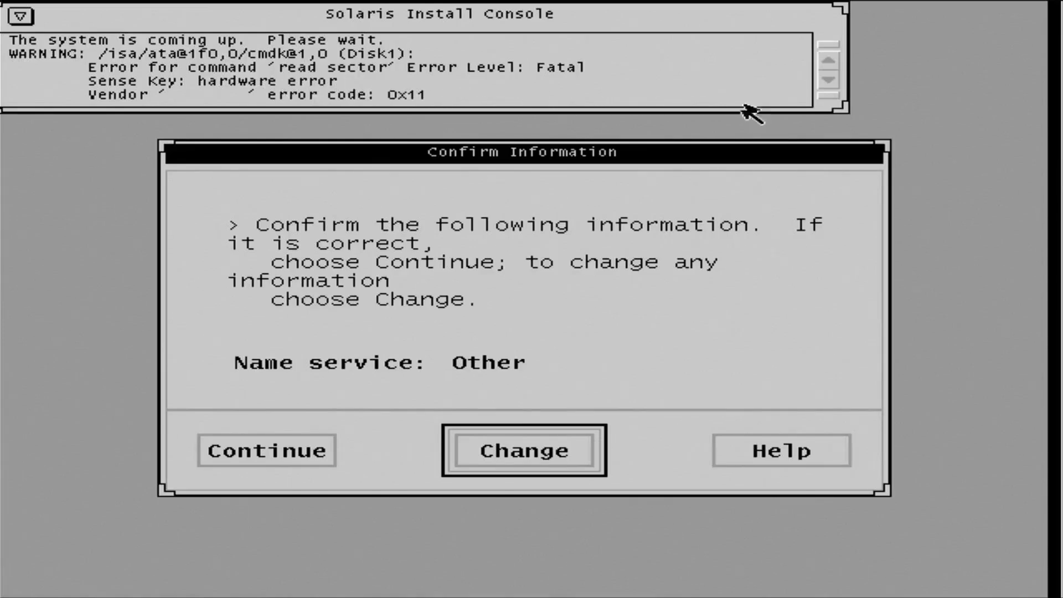
pyautogui.click(828, 80)
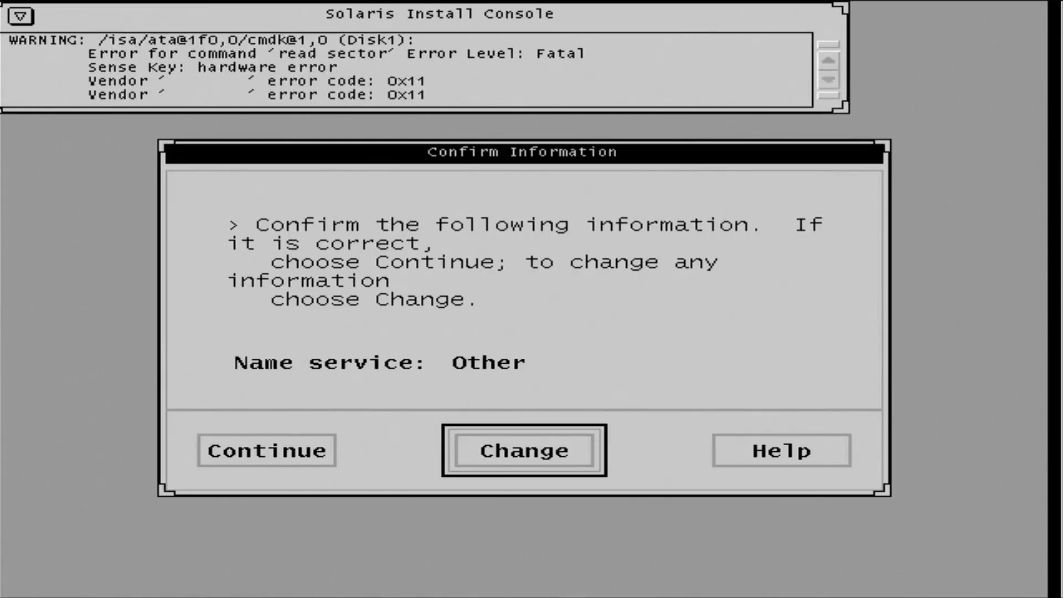
pyautogui.click(828, 79)
pyautogui.click(828, 79)
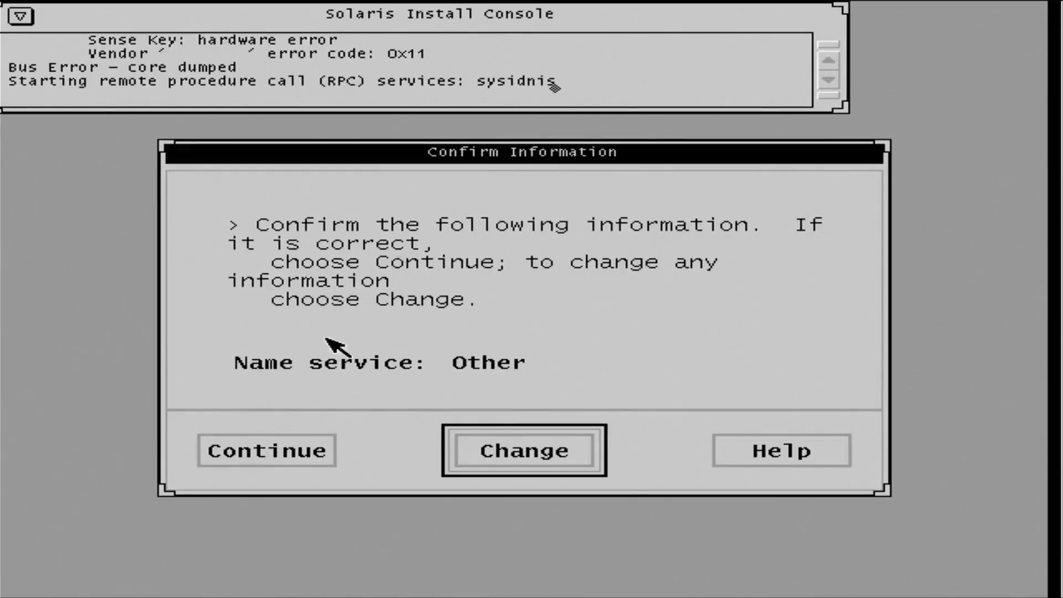
pyautogui.click(264, 451)
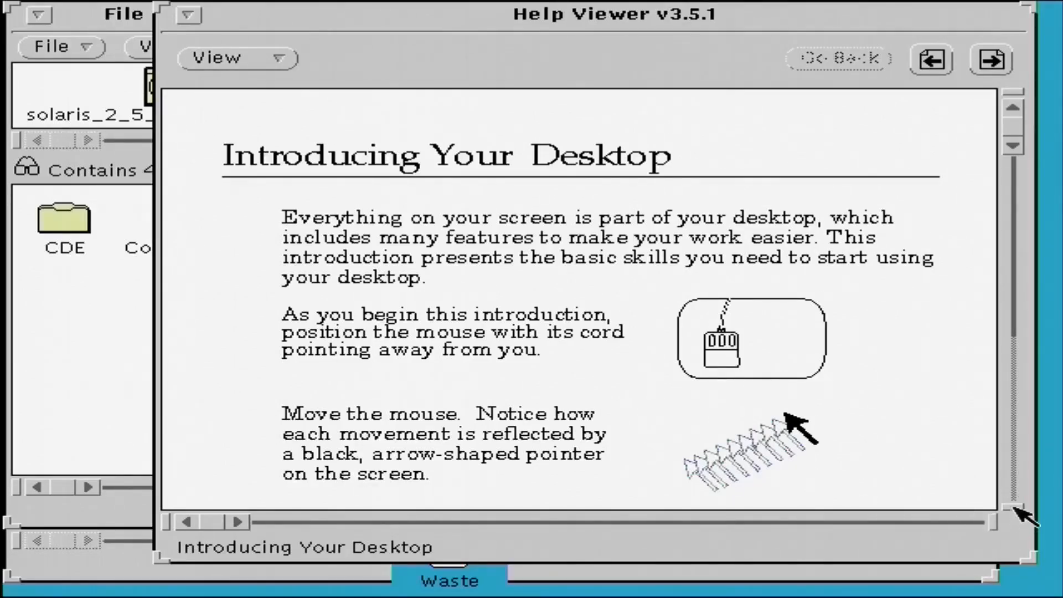
# Read through the Introducing Your Desktop help page and quit the Help Viewer.
pyautogui.click(1012, 145)
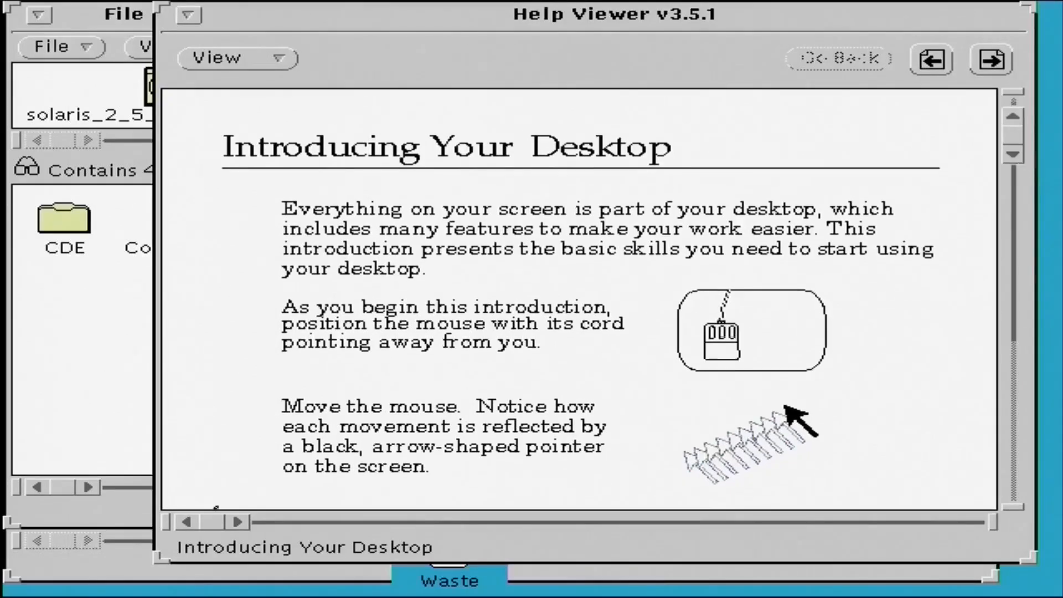
pyautogui.moveTo(1013, 145); pyautogui.dragTo(1011, 426)
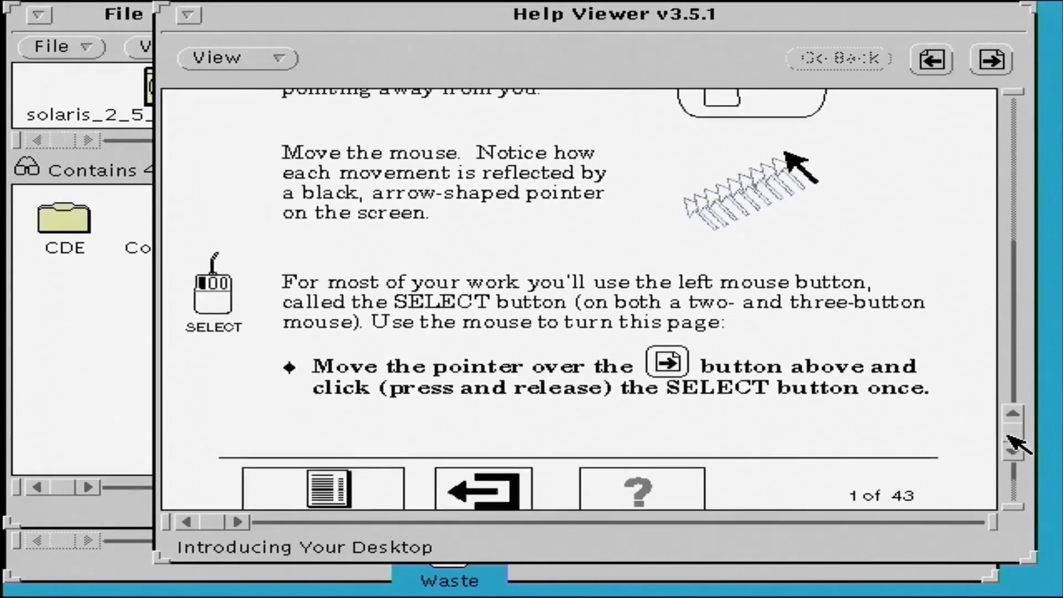
pyautogui.click(1019, 97)
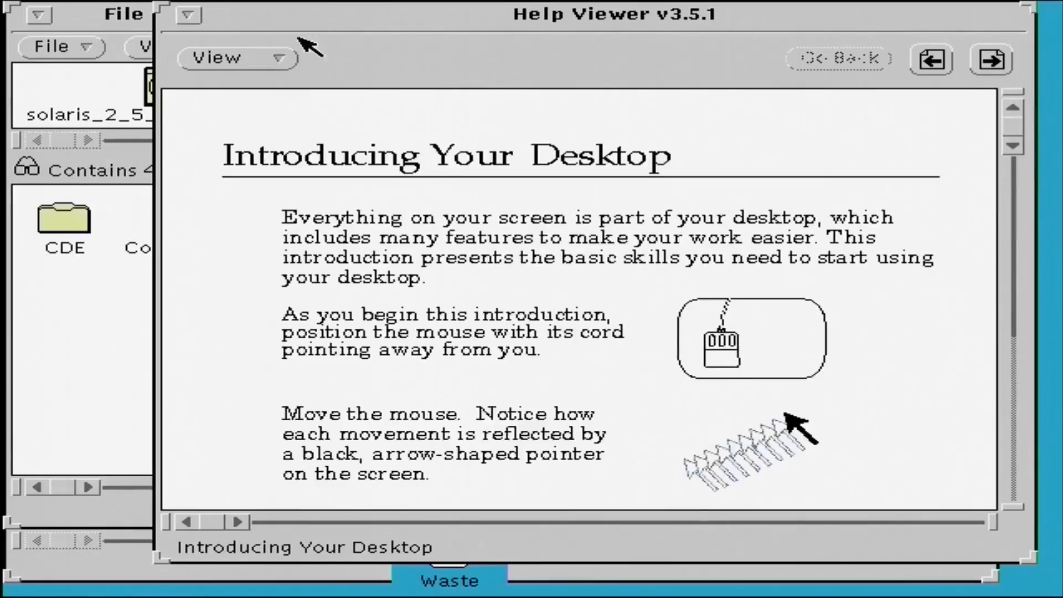
pyautogui.click(187, 14)
pyautogui.click(238, 207)
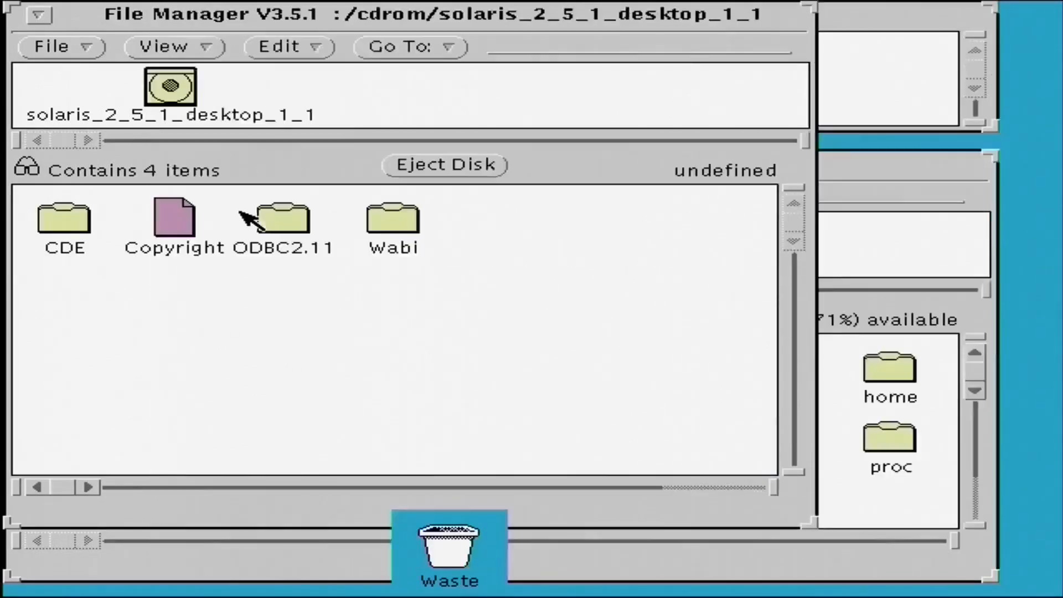
# Bring the root folder's File Manager window forward, then move and enlarge it to show all its items.
pyautogui.click(897, 176)
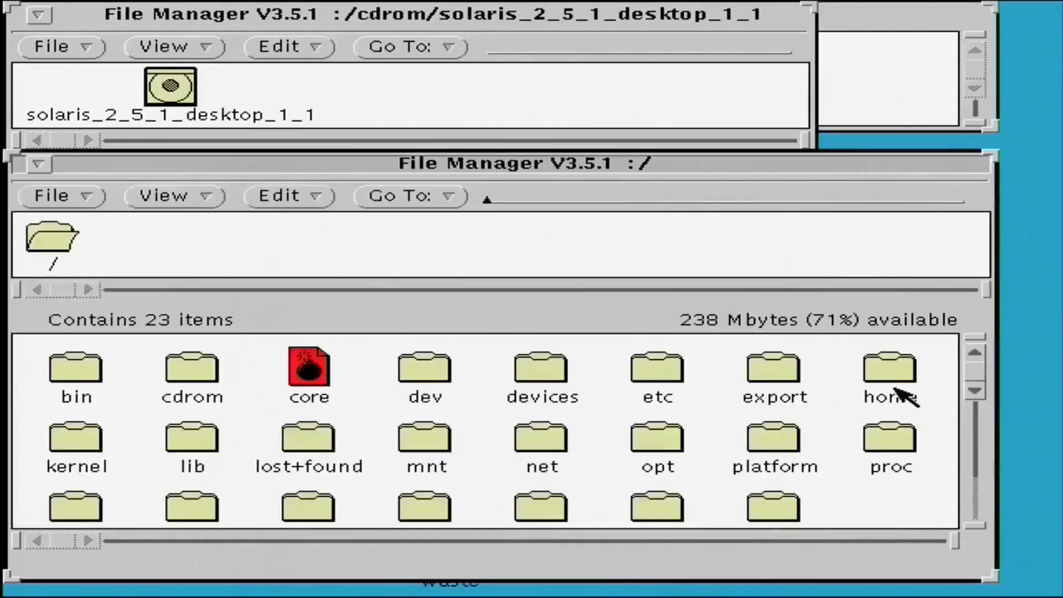
pyautogui.moveTo(977, 371); pyautogui.dragTo(973, 414)
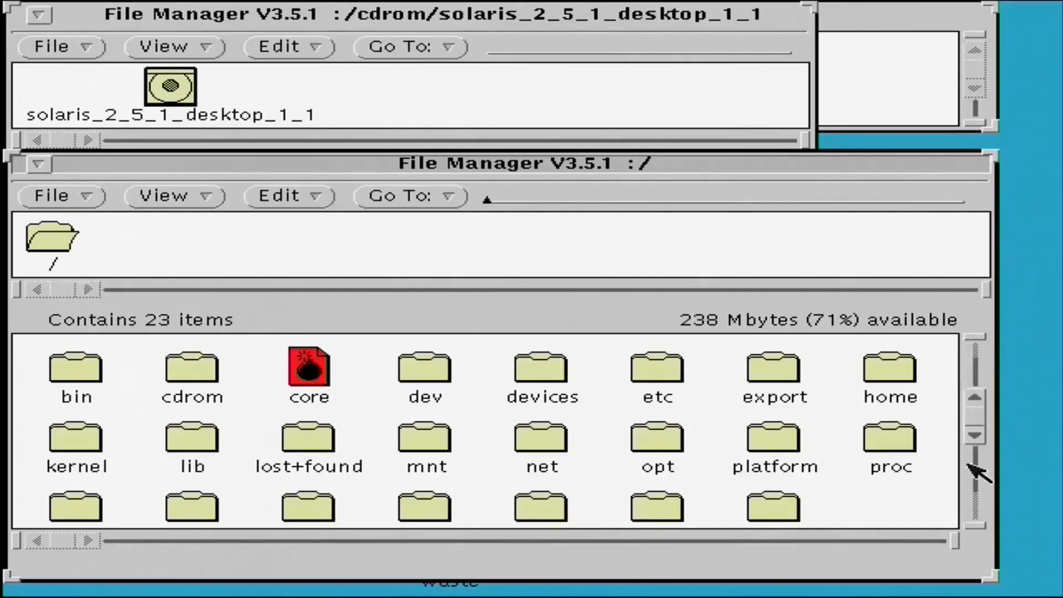
pyautogui.moveTo(772, 157); pyautogui.dragTo(790, 65)
pyautogui.moveTo(1016, 488); pyautogui.dragTo(1020, 564)
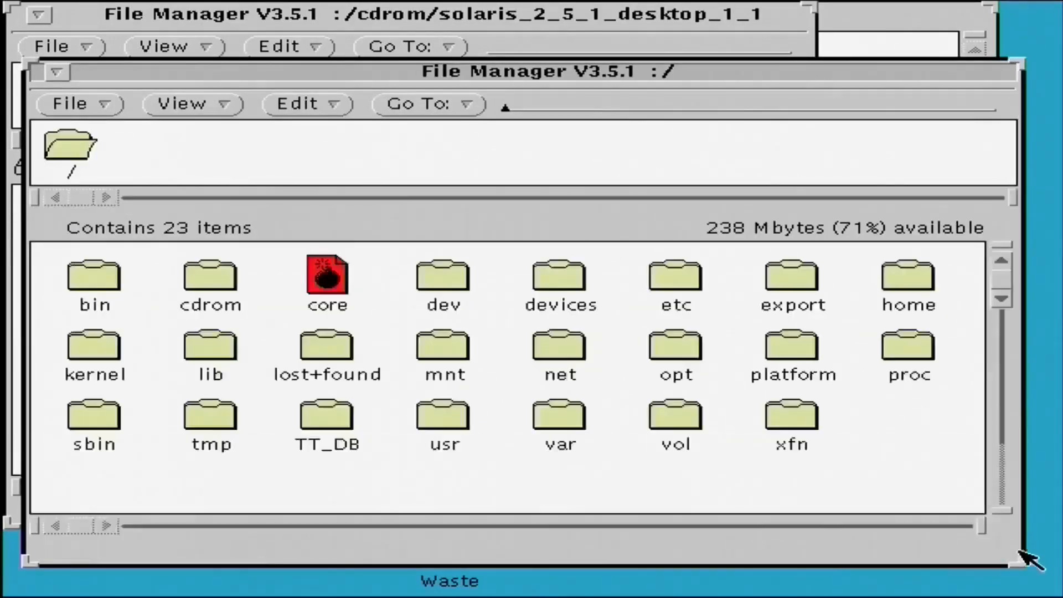
# Delete the core file from the root folder and quit that File Manager window.
pyautogui.click(325, 297)
pyautogui.click(327, 302)
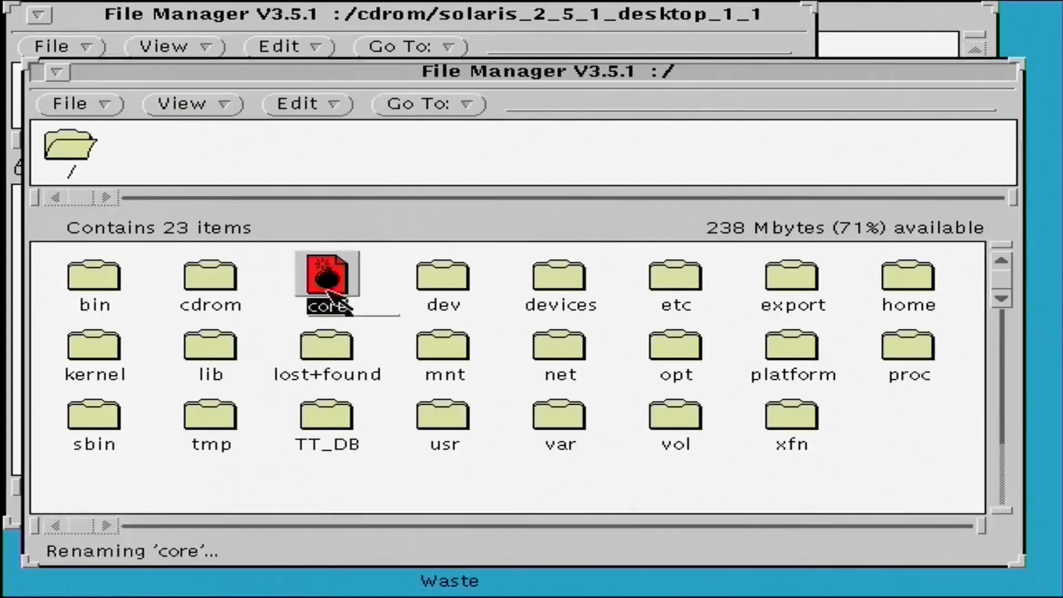
pyautogui.rightClick(325, 298)
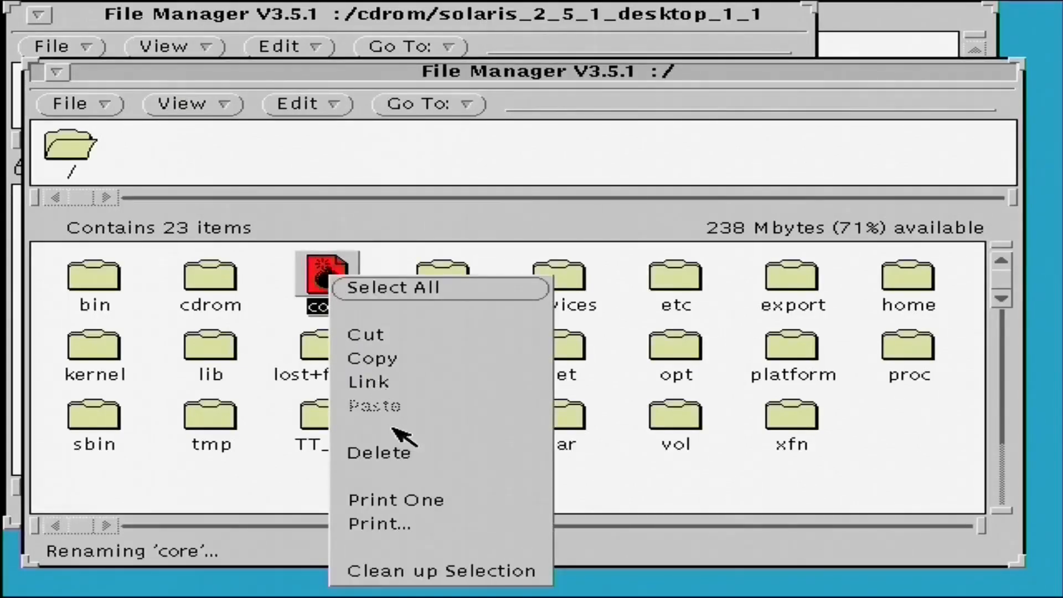
pyautogui.click(408, 453)
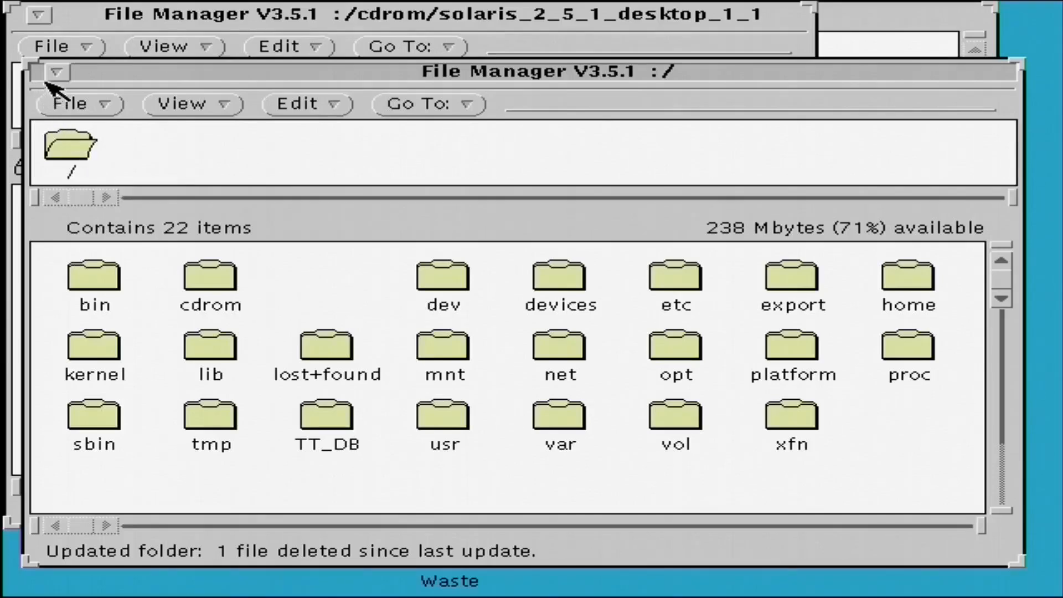
pyautogui.click(57, 72)
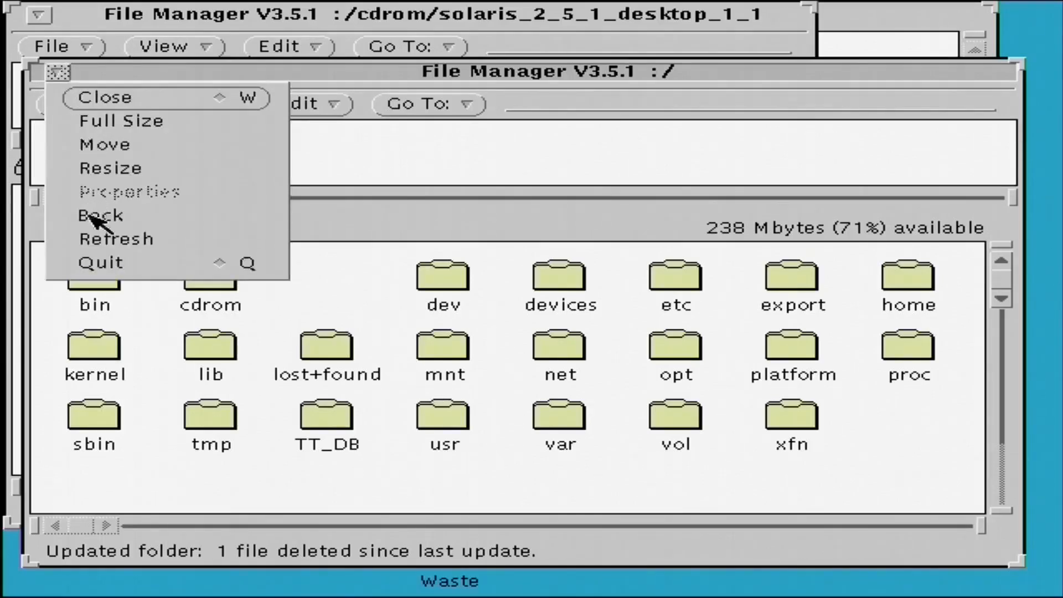
pyautogui.click(104, 264)
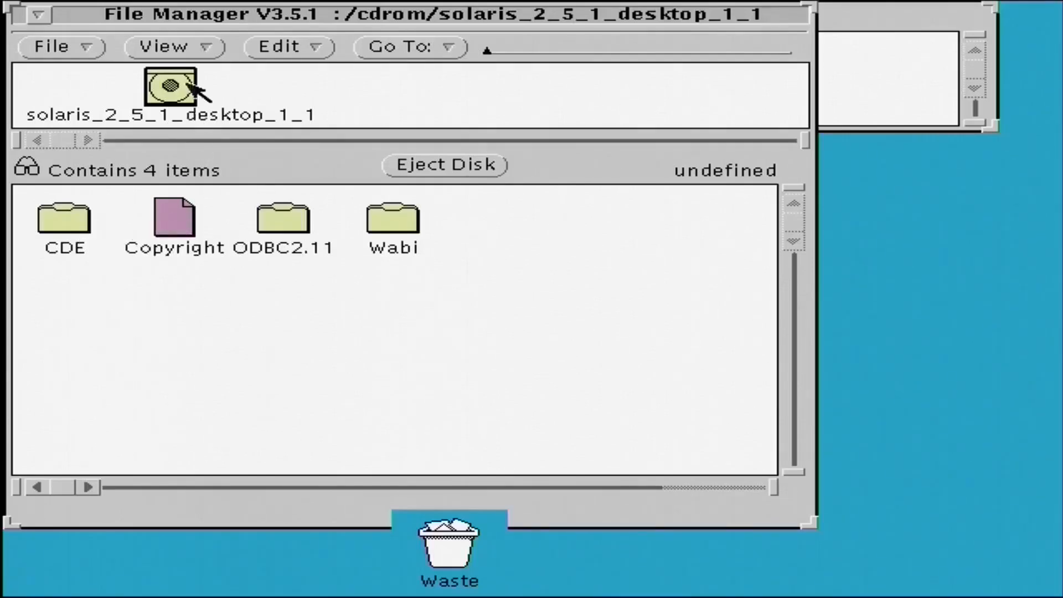
# Open the x86 folder inside CDE on the solaris_2_5_1_desktop_1_1 disc and try to launch install-cde.
pyautogui.doubleClick(77, 226)
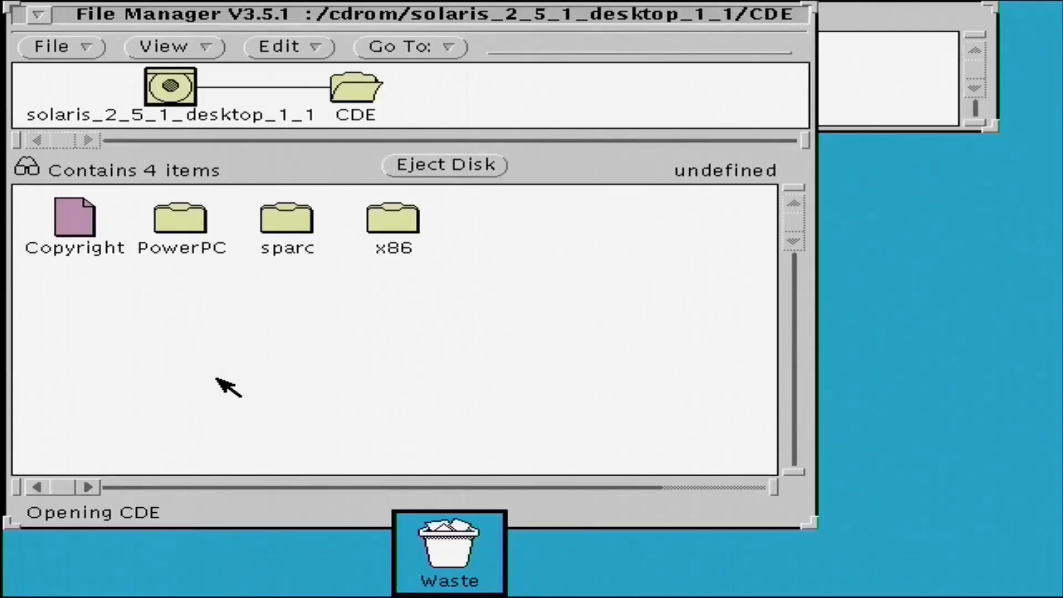
pyautogui.press('t')
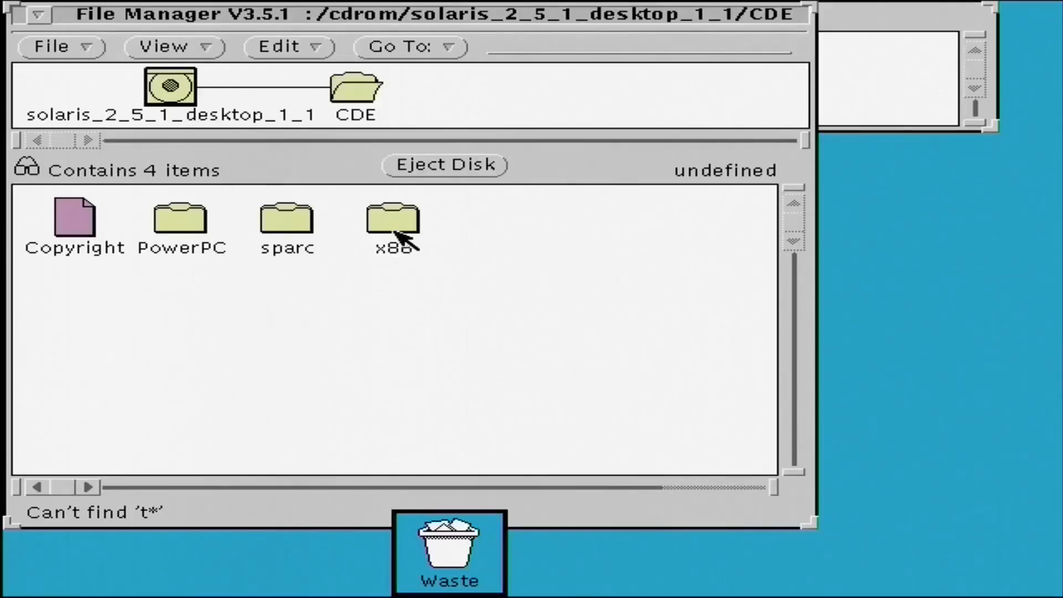
pyautogui.doubleClick(401, 233)
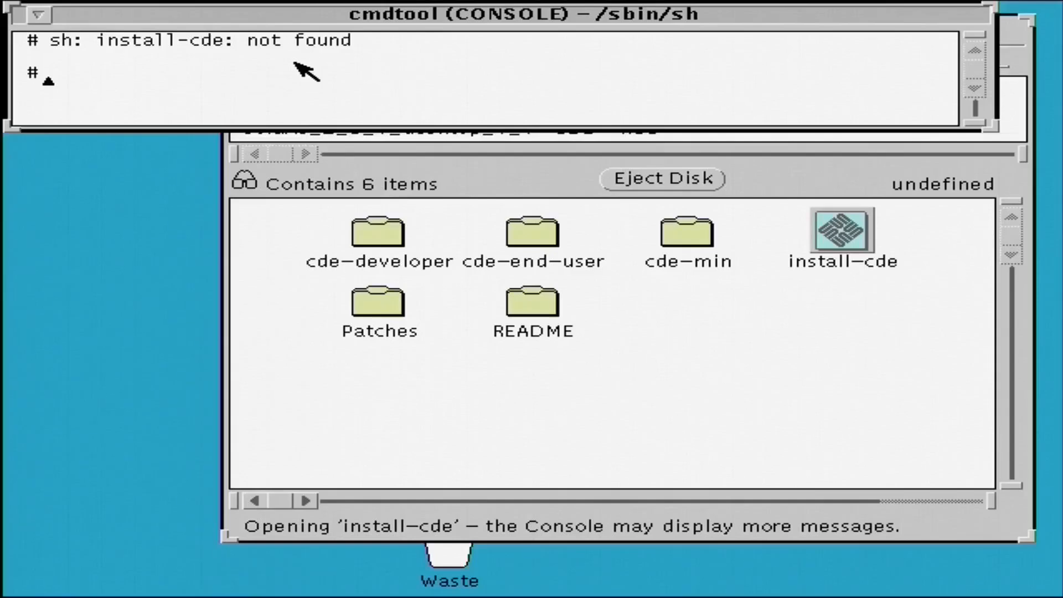
# Print the console's working directory with pwd and start a bash shell.
pyautogui.write('pwd')
pyautogui.press('Return')
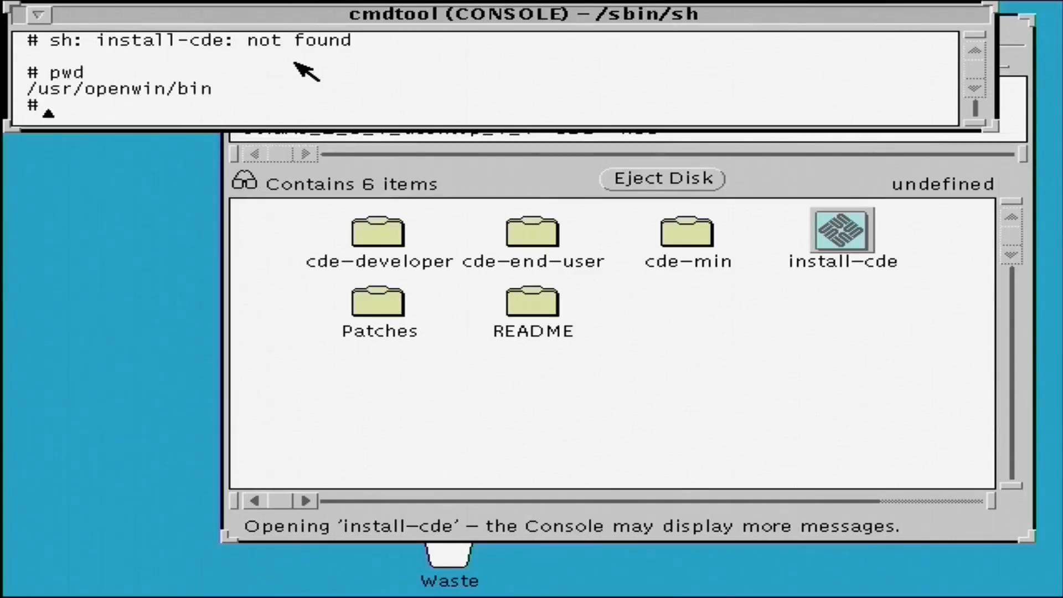
pyautogui.write('moiunt')
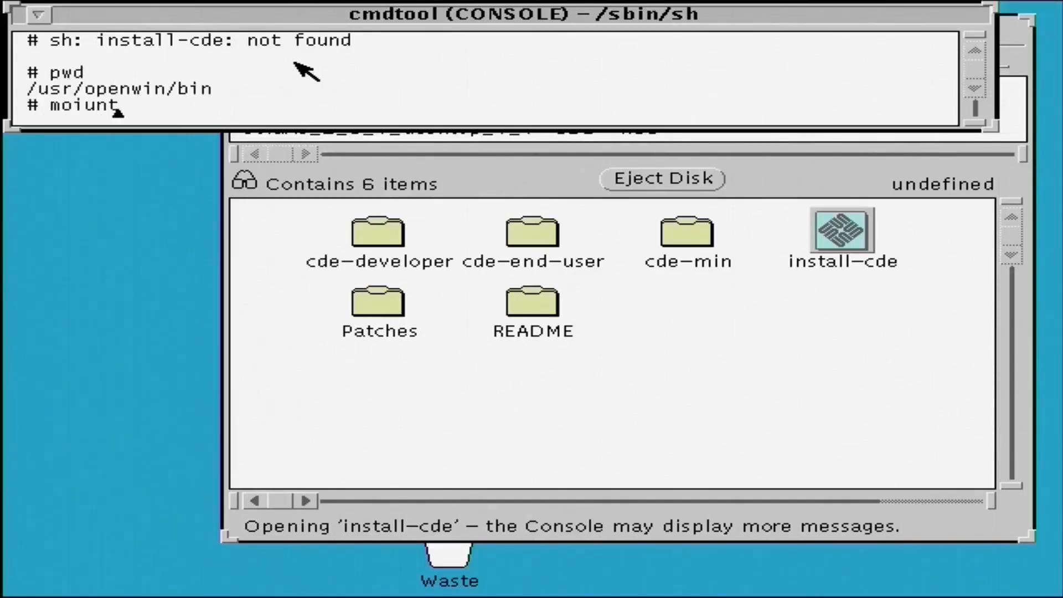
pyautogui.press('BackSpace')
pyautogui.press('BackSpace')
pyautogui.press('BackSpace')
pyautogui.press('BackSpace')
pyautogui.press('BackSpace')
pyautogui.press('BackSpace')
pyautogui.write('bash')
pyautogui.press('Return')
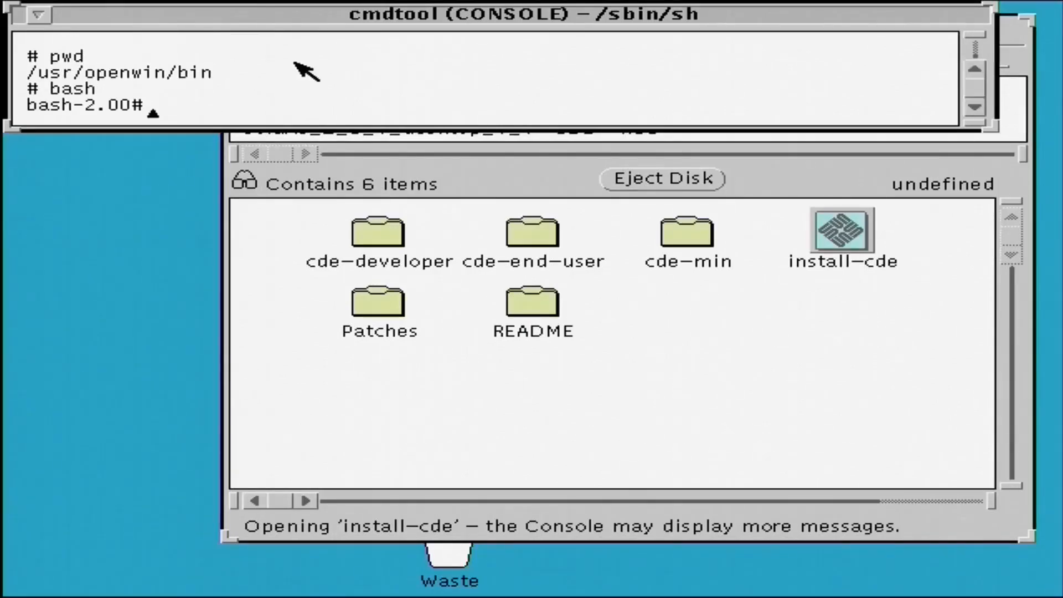
# List the mounted file systems with mount and make the console window taller.
pyautogui.write('mount')
pyautogui.press('Return')
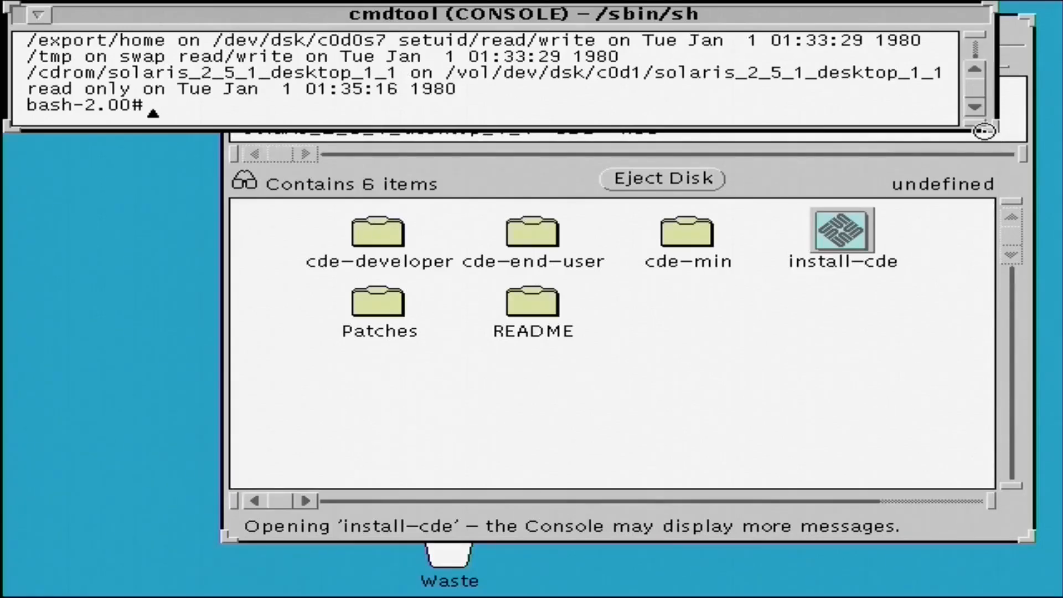
pyautogui.moveTo(984, 131); pyautogui.dragTo(994, 336)
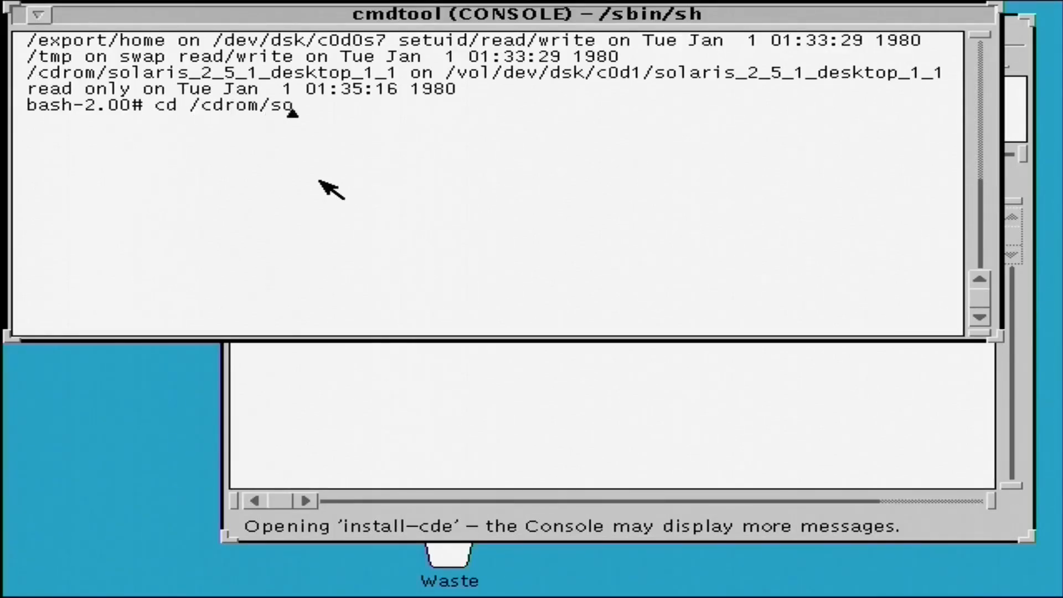
# Change to /cdrom/solaris_2_5_1_desktop_1_1/CDE/x86 in the console, listing each directory's contents on the way.
pyautogui.press('Tab')
pyautogui.press('Return')
pyautogui.write('ls cd CDE ls cd x86')
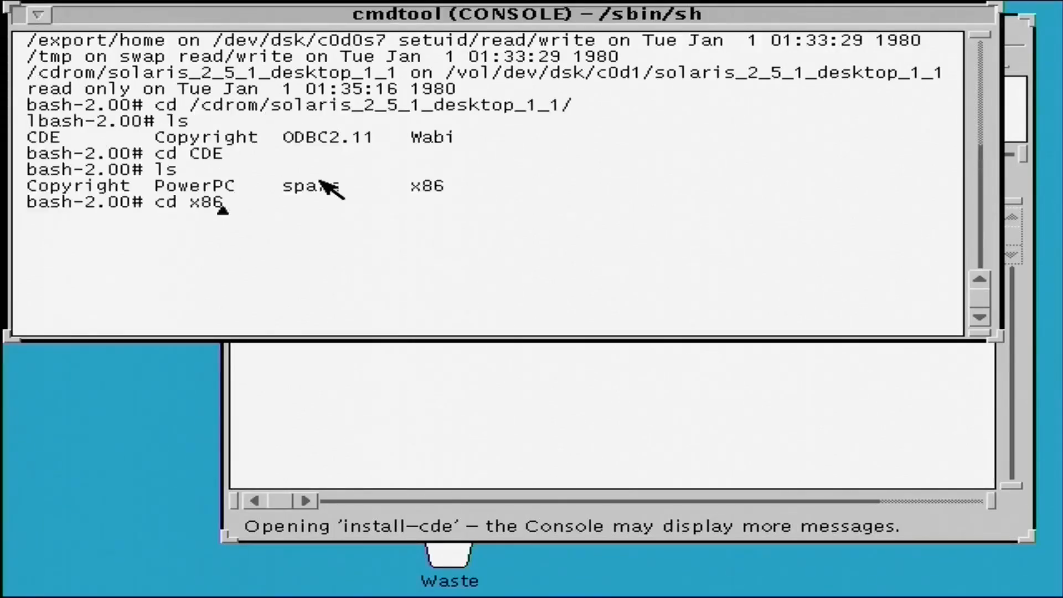
pyautogui.press('Return')
# List the x86 directory, try viewing README/ with more, and run ./install-cde.
pyautogui.write('ls more README/')
pyautogui.press('Return')
pyautogui.write('./install-cde')
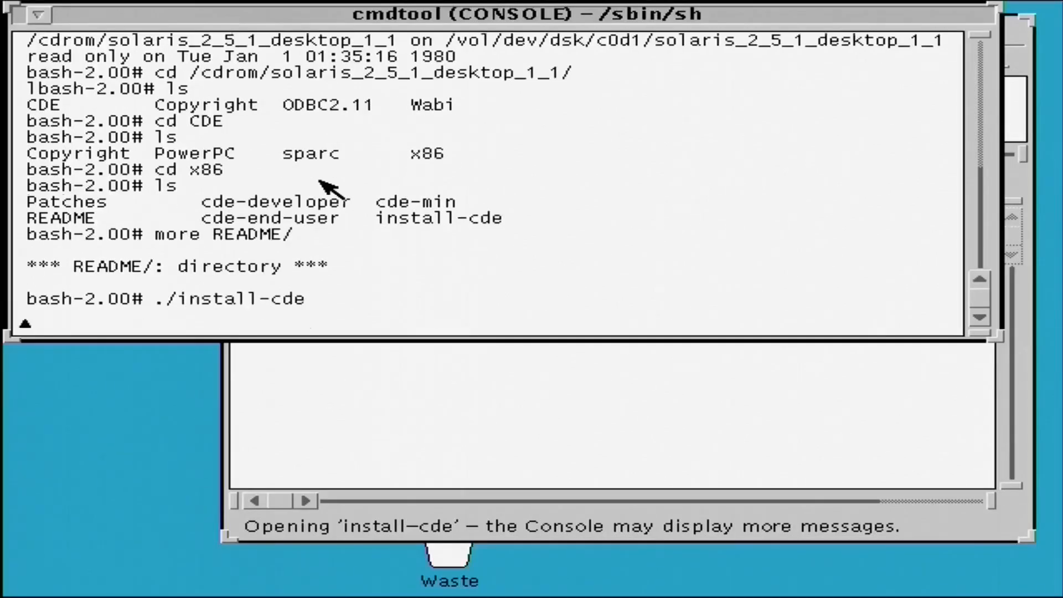
pyautogui.press('Return')
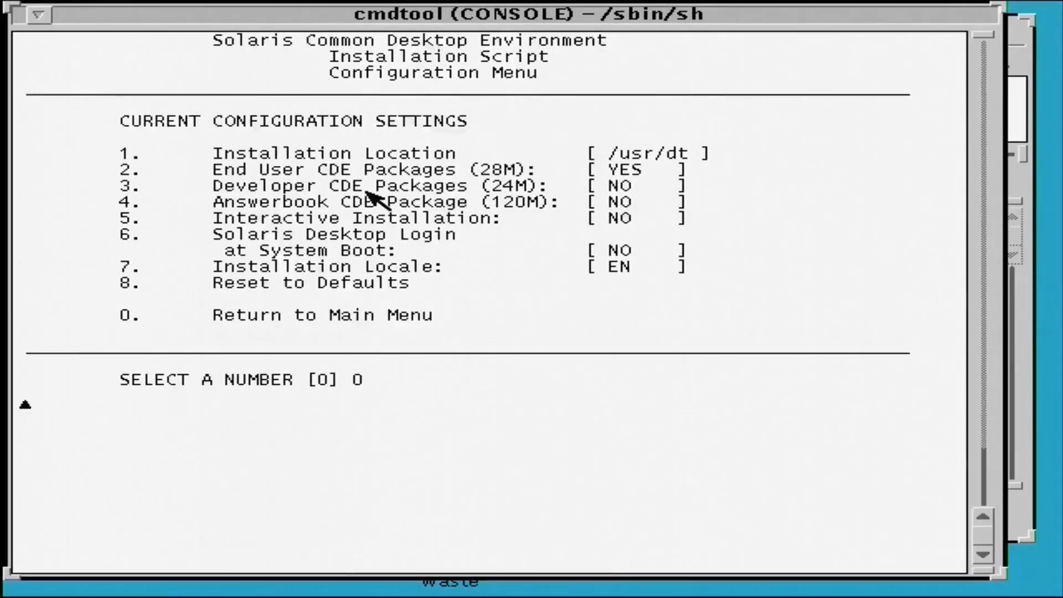
# Return from the CDE configuration menu with option 0 and start the installation with option 1.
pyautogui.press('Return')
pyautogui.write('1')
pyautogui.press('Return')
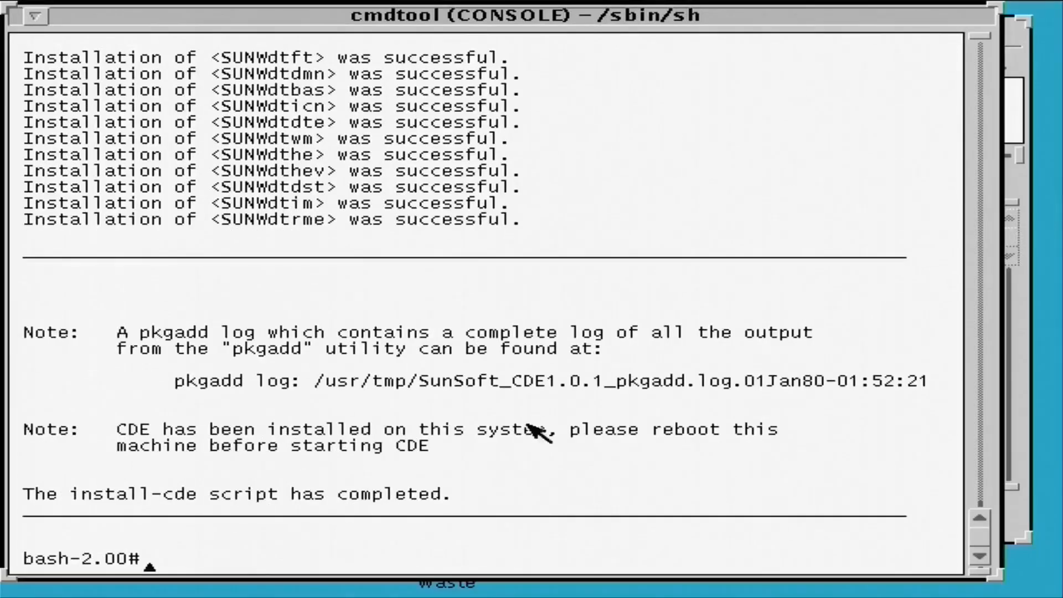
# Bring the CDE/x86 File Manager window forward and quit it.
pyautogui.click(1024, 65)
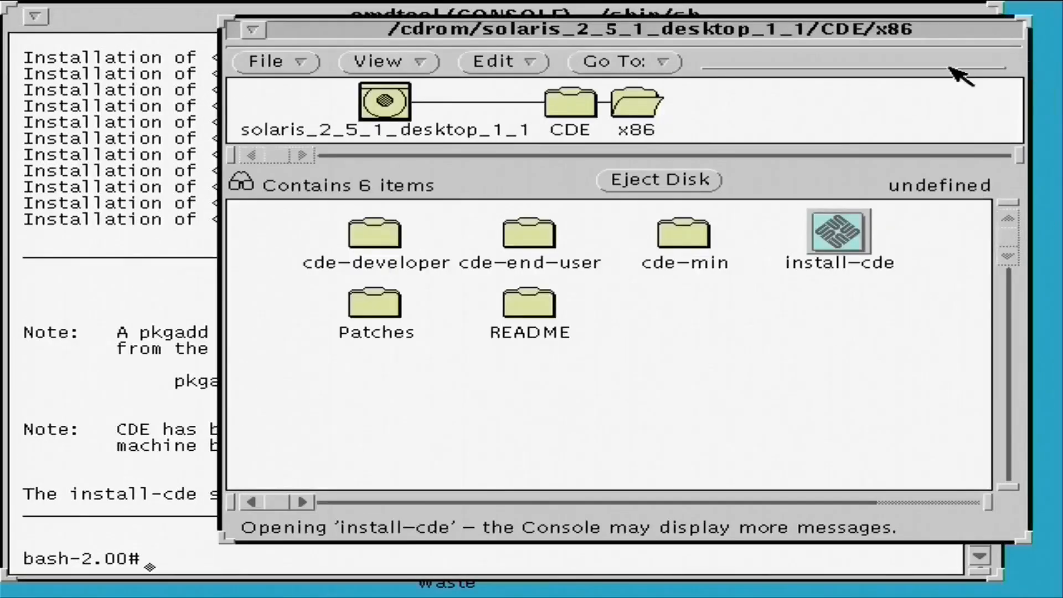
pyautogui.click(253, 30)
pyautogui.click(253, 30)
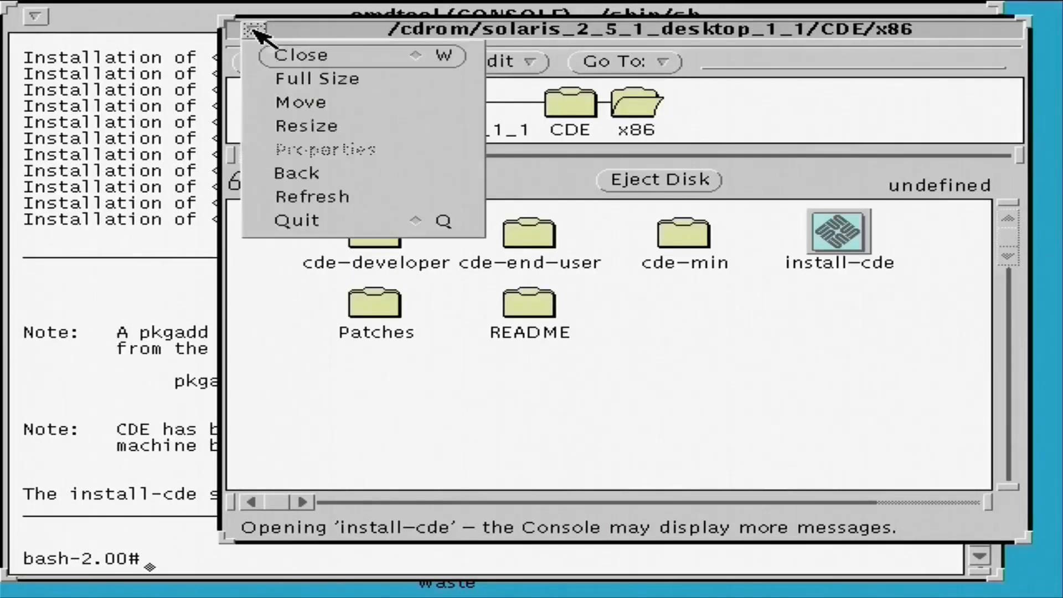
pyautogui.click(325, 232)
pyautogui.click(623, 415)
pyautogui.click(565, 413)
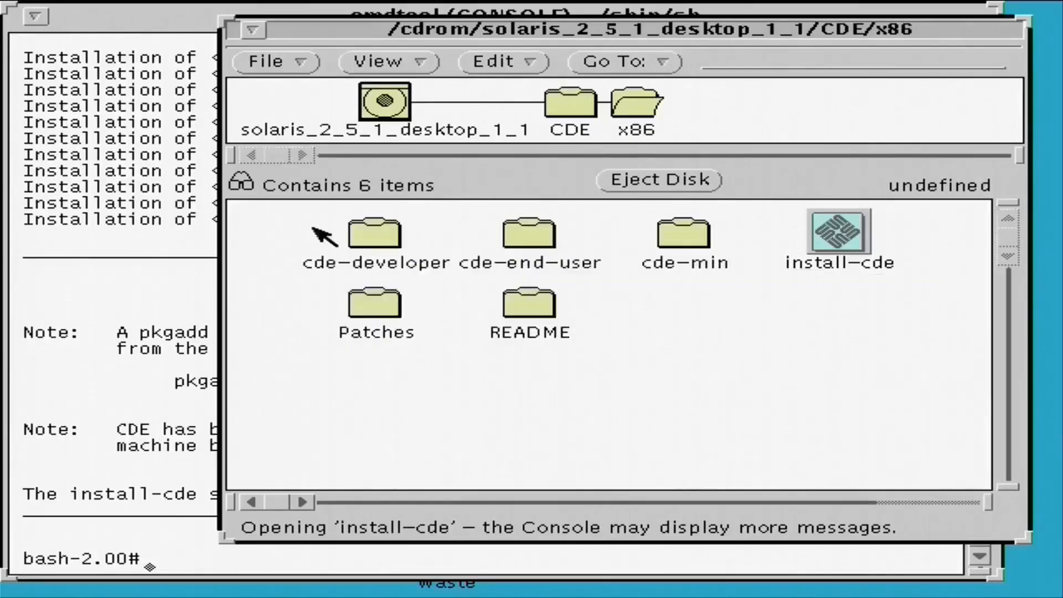
# Exit the bash shell and the console's underlying shell.
pyautogui.write('exit')
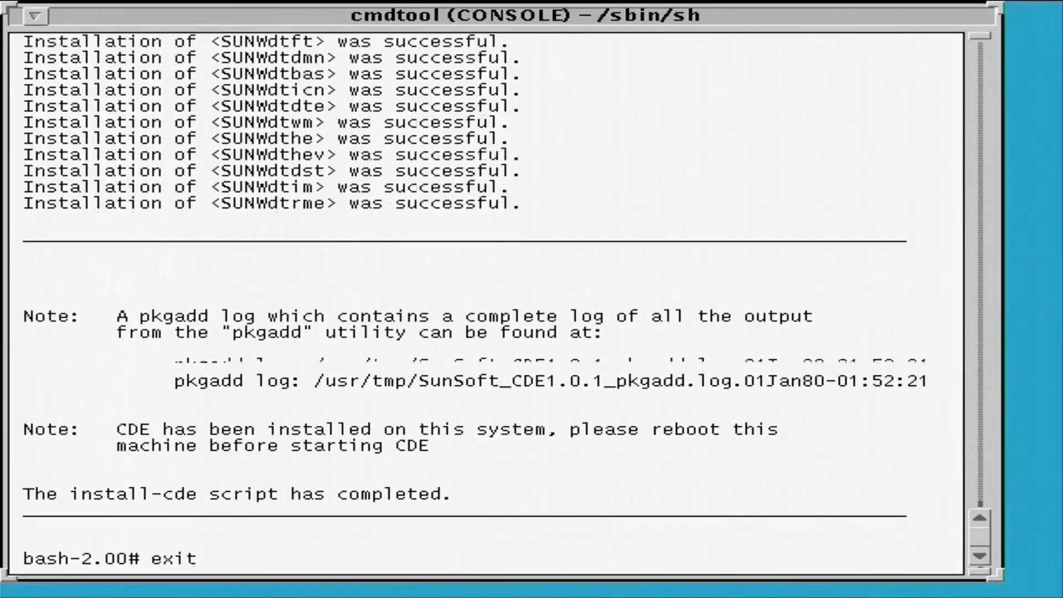
pyautogui.press('Return')
pyautogui.write('exit')
pyautogui.press('Return')
# Launch Performance Meter from the workspace's programs and enlarge its window.
pyautogui.rightClick(280, 199)
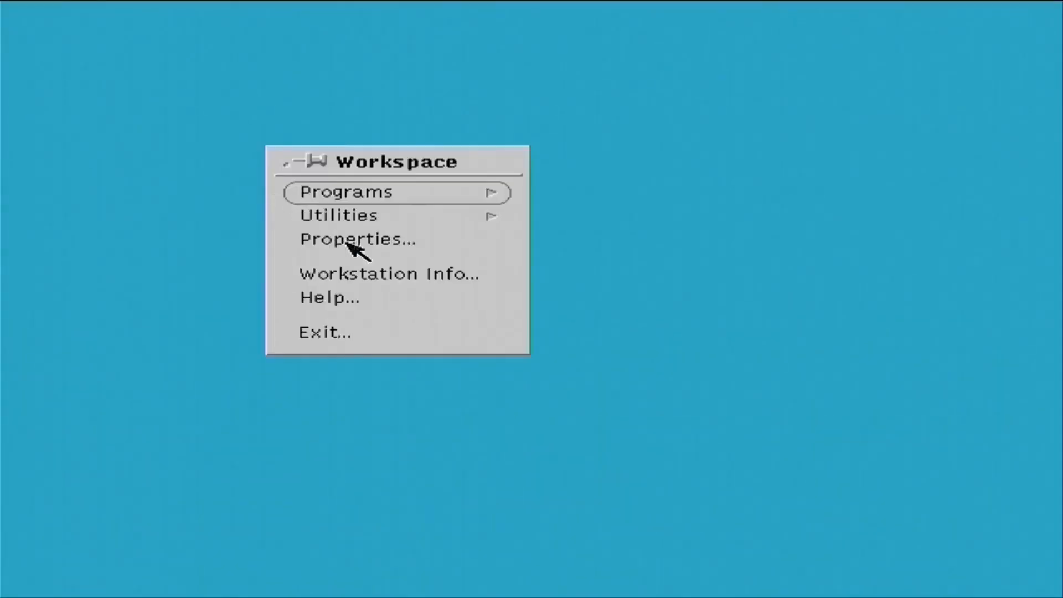
pyautogui.click(361, 194)
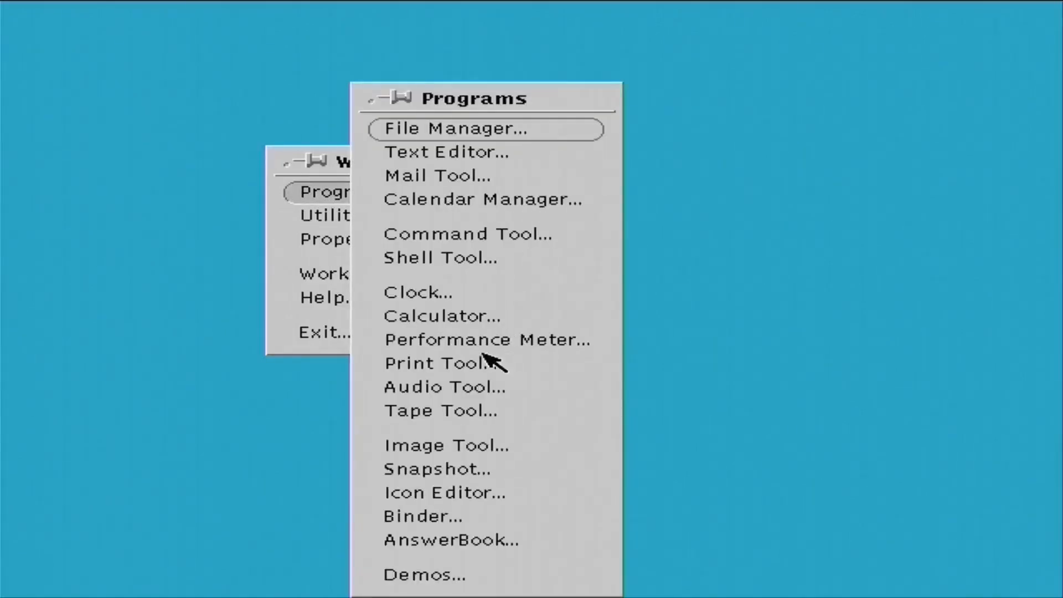
pyautogui.click(470, 340)
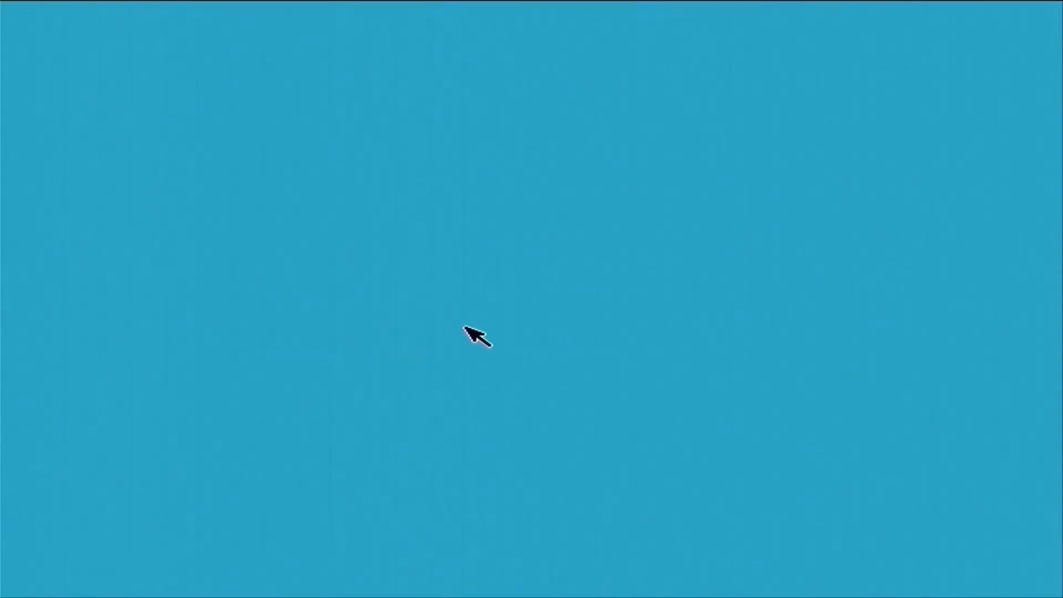
pyautogui.moveTo(165, 133); pyautogui.dragTo(434, 394)
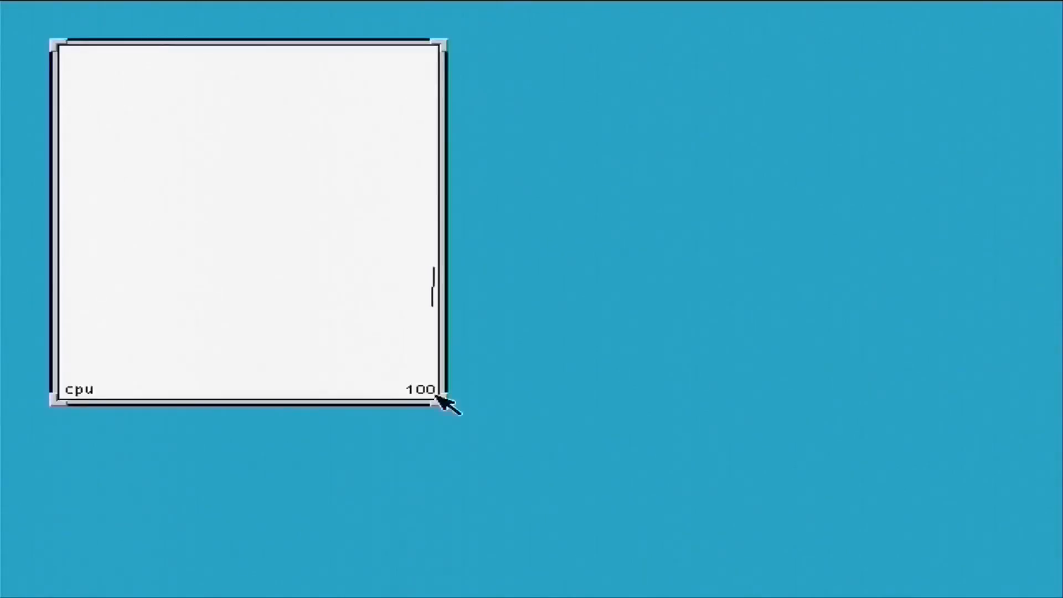
# Open the Performance Meter's choice of metrics to display.
pyautogui.rightClick(221, 127)
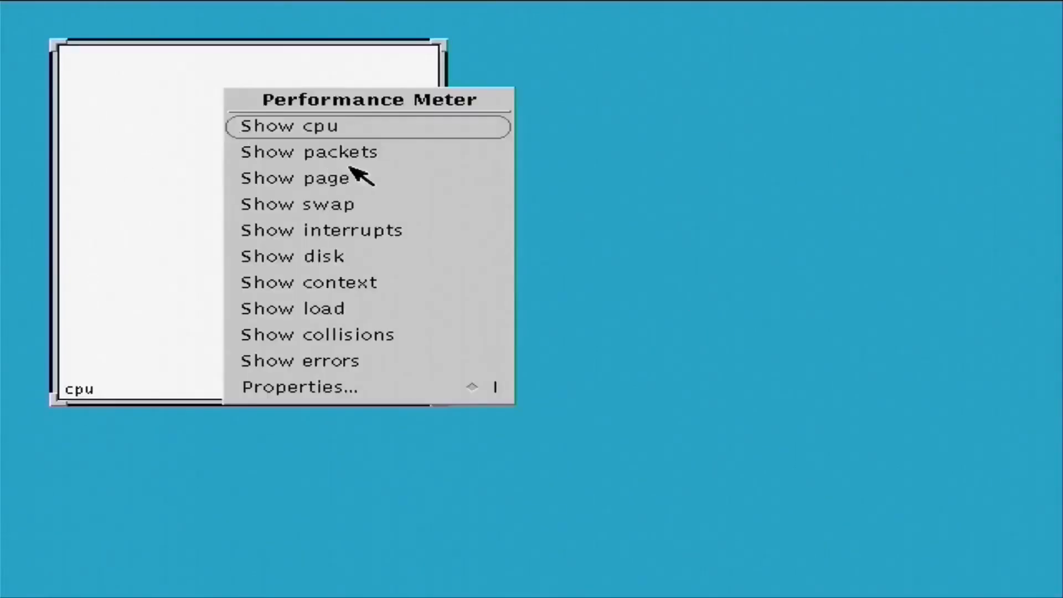